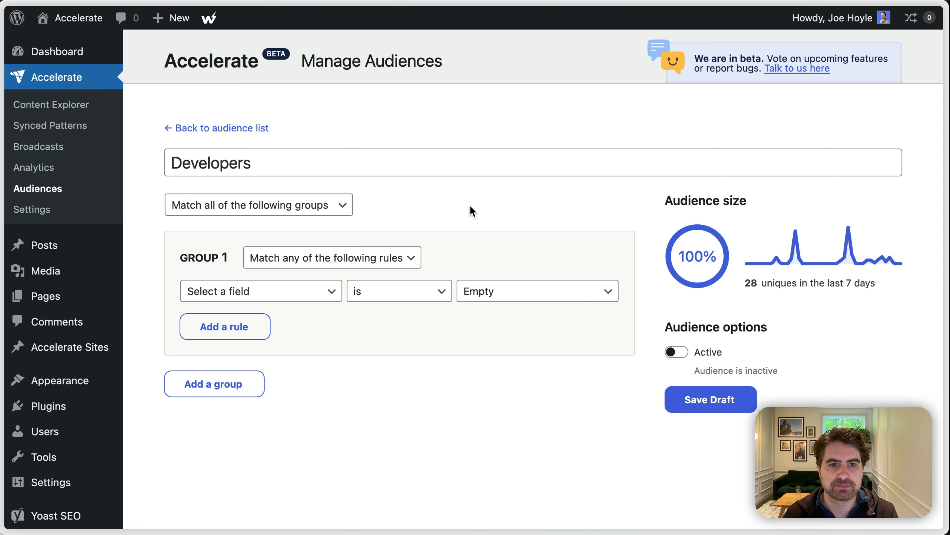
Examine the fields available for the first rule in Group 1.
{"action": "left_click", "coordinate": [262, 294]}
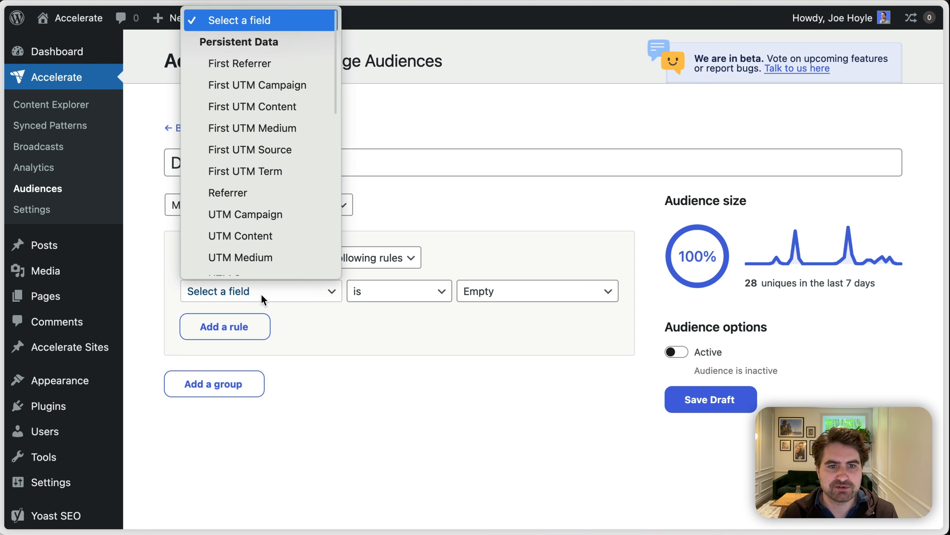
{"action": "scroll", "coordinate": [253, 186], "scroll_direction": "down", "scroll_amount": 10}
{"action": "scroll", "coordinate": [274, 160], "scroll_direction": "up", "scroll_amount": 10}
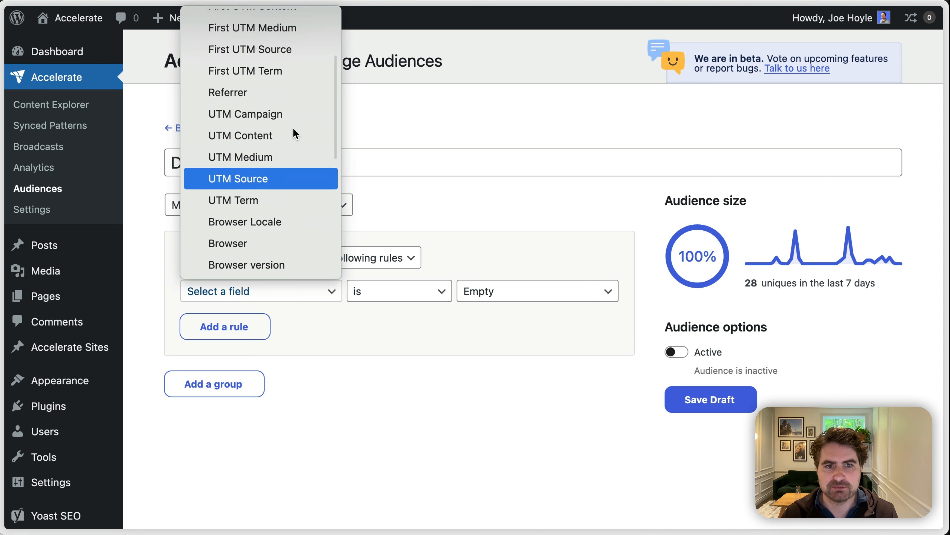
{"action": "scroll", "coordinate": [270, 174], "scroll_direction": "down", "scroll_amount": 4}
{"action": "scroll", "coordinate": [250, 191], "scroll_direction": "down", "scroll_amount": 5}
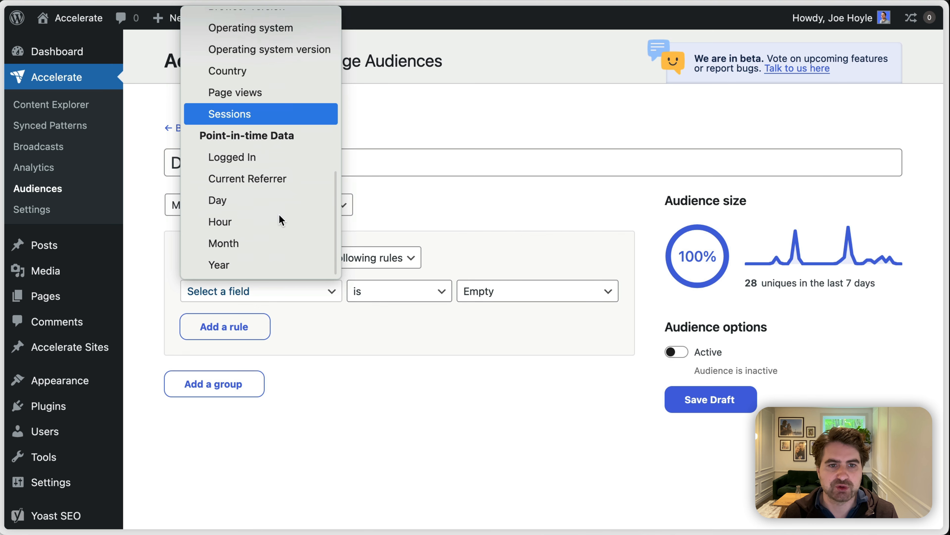
{"action": "scroll", "coordinate": [278, 218], "scroll_direction": "up", "scroll_amount": 1}
{"action": "left_click", "coordinate": [430, 217]}
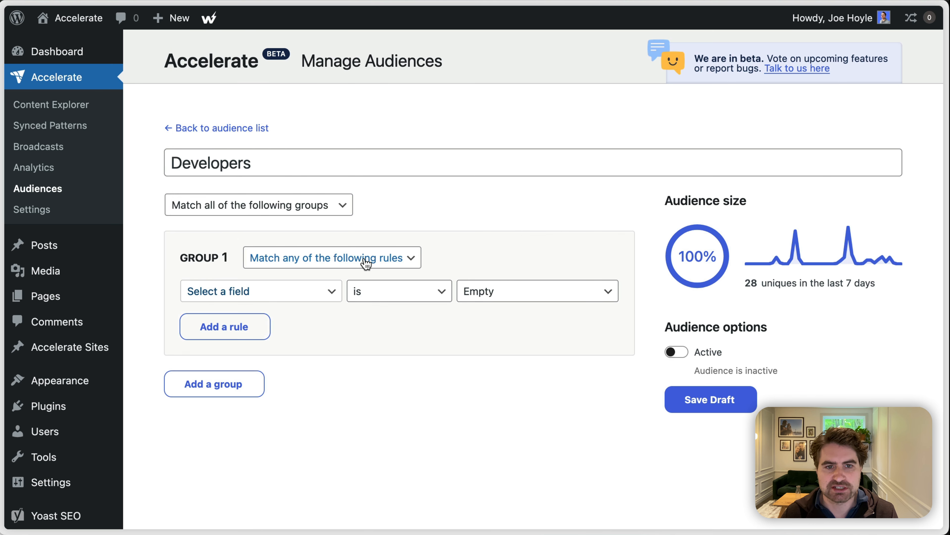
Set the Developers audience to match any of the following groups.
{"action": "left_click", "coordinate": [316, 258]}
{"action": "left_click", "coordinate": [337, 257]}
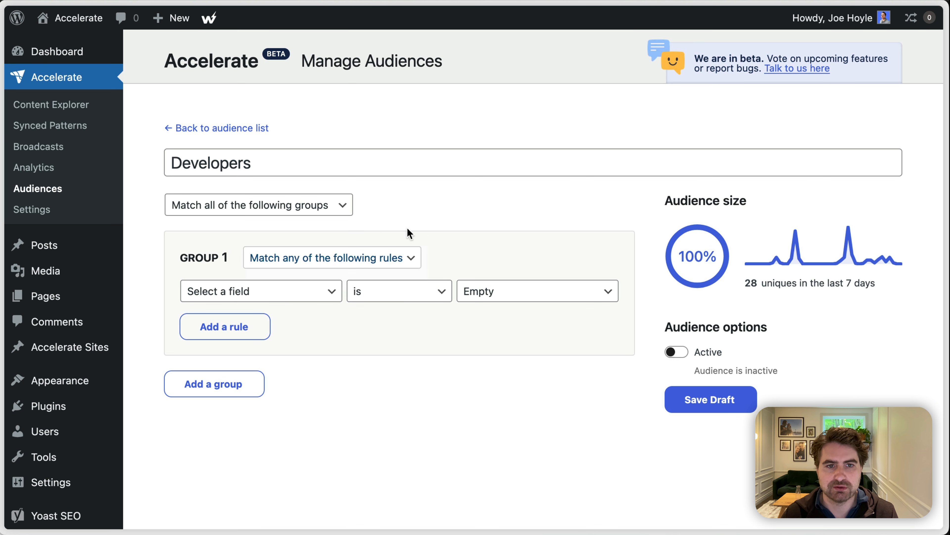
{"action": "left_click", "coordinate": [286, 206]}
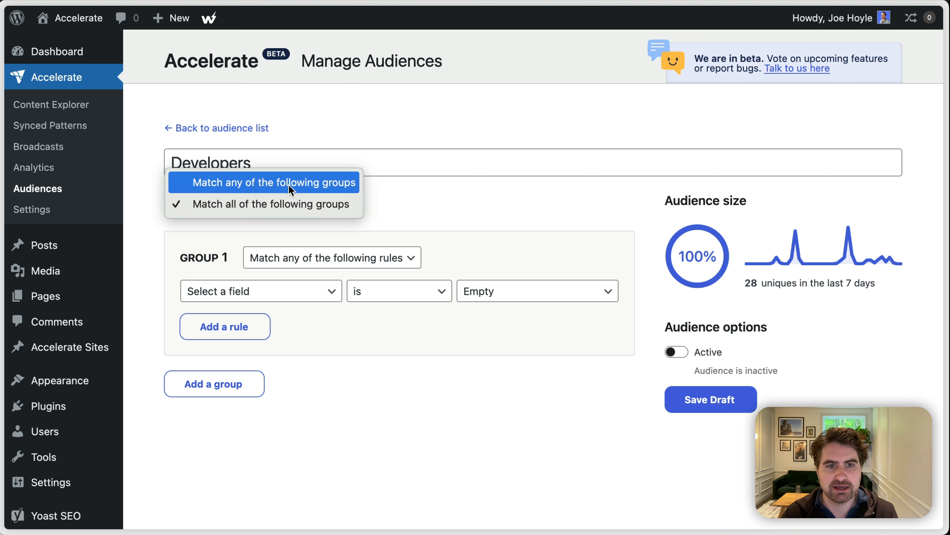
{"action": "left_click", "coordinate": [307, 183]}
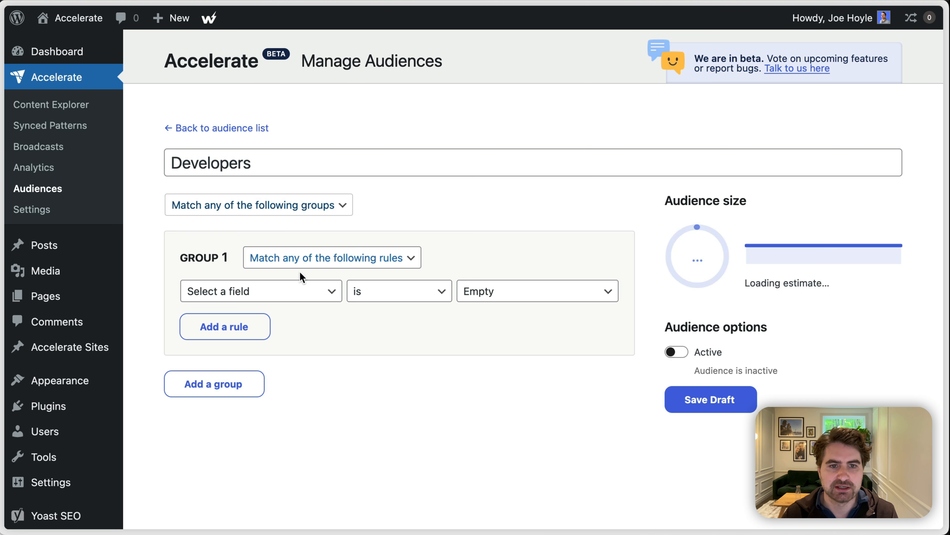
Set the Group 1 rule so that Browser is Firefox.
{"action": "left_click", "coordinate": [293, 291]}
{"action": "scroll", "coordinate": [279, 126], "scroll_direction": "down", "scroll_amount": 1}
{"action": "scroll", "coordinate": [283, 224], "scroll_direction": "down", "scroll_amount": 5}
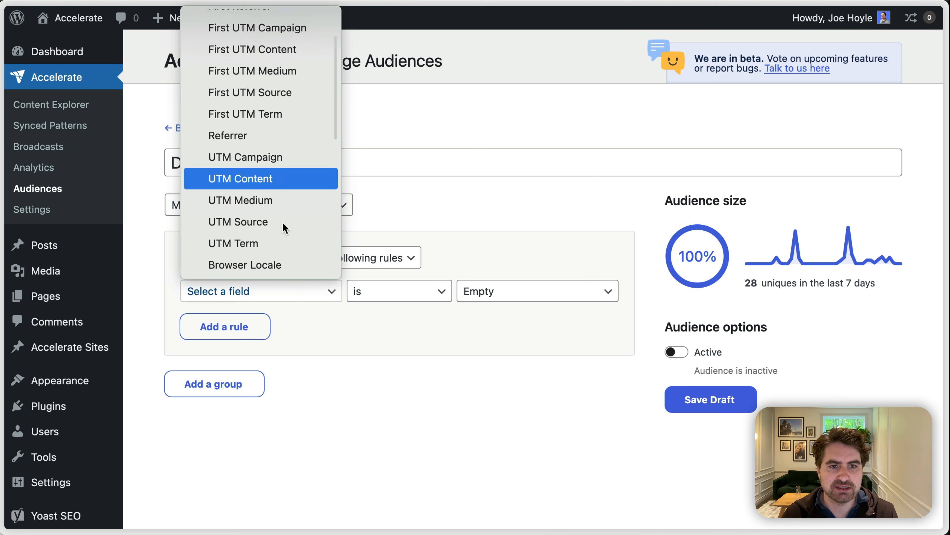
{"action": "scroll", "coordinate": [262, 173], "scroll_direction": "up", "scroll_amount": 5}
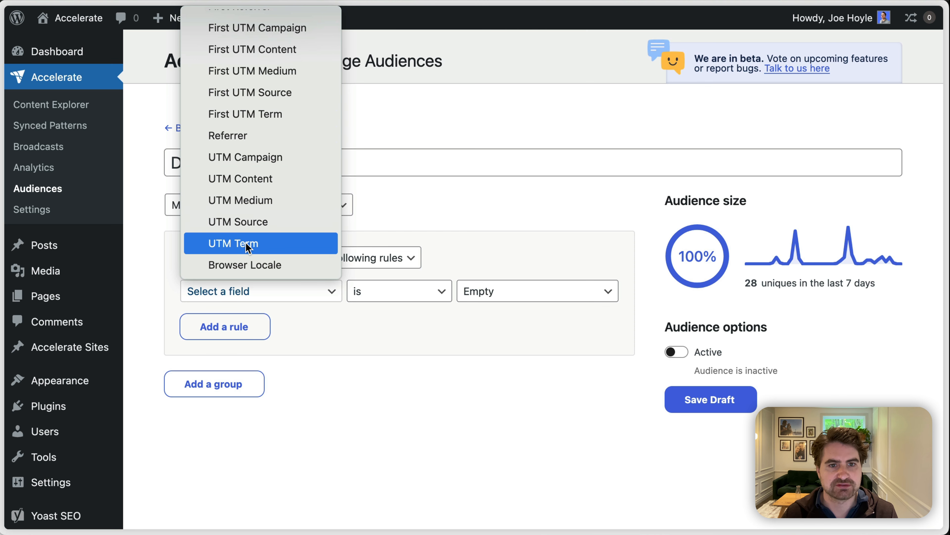
{"action": "scroll", "coordinate": [248, 211], "scroll_direction": "down", "scroll_amount": 3}
{"action": "left_click", "coordinate": [248, 135]}
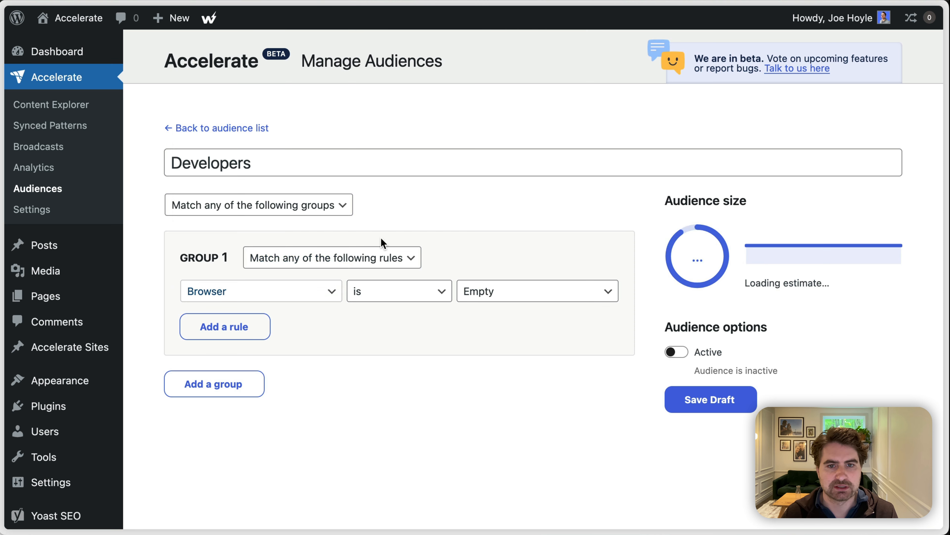
{"action": "left_click", "coordinate": [478, 290]}
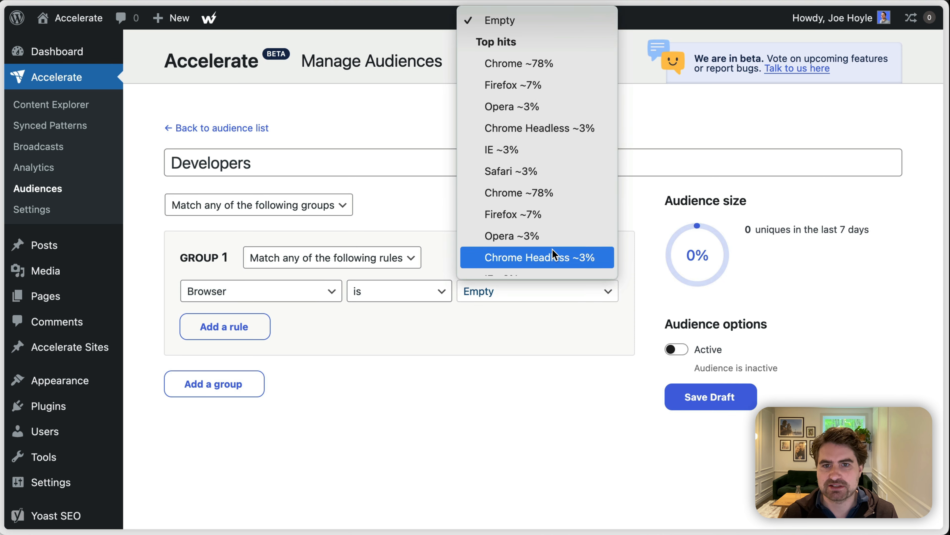
{"action": "left_click", "coordinate": [540, 89]}
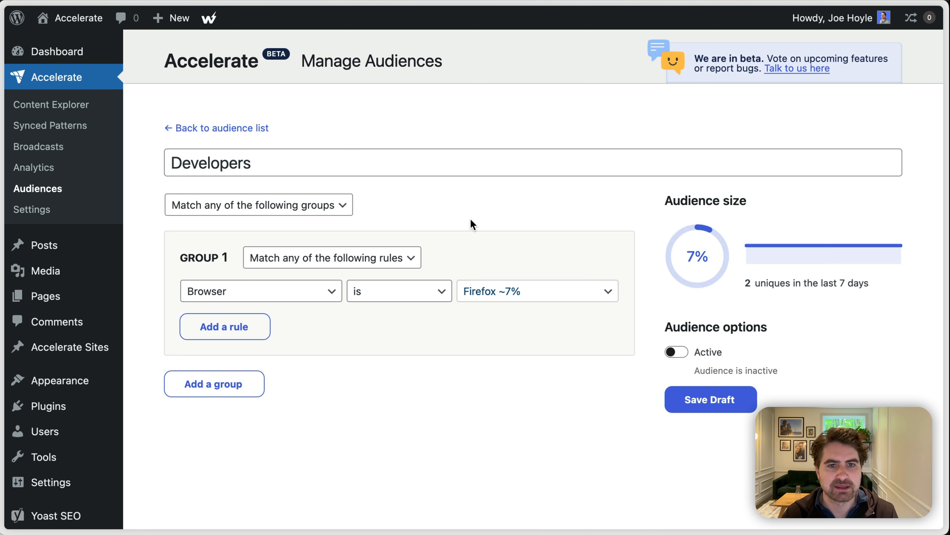
Add a second group with the rule First Referrer contains github.com.
{"action": "left_click", "coordinate": [224, 383]}
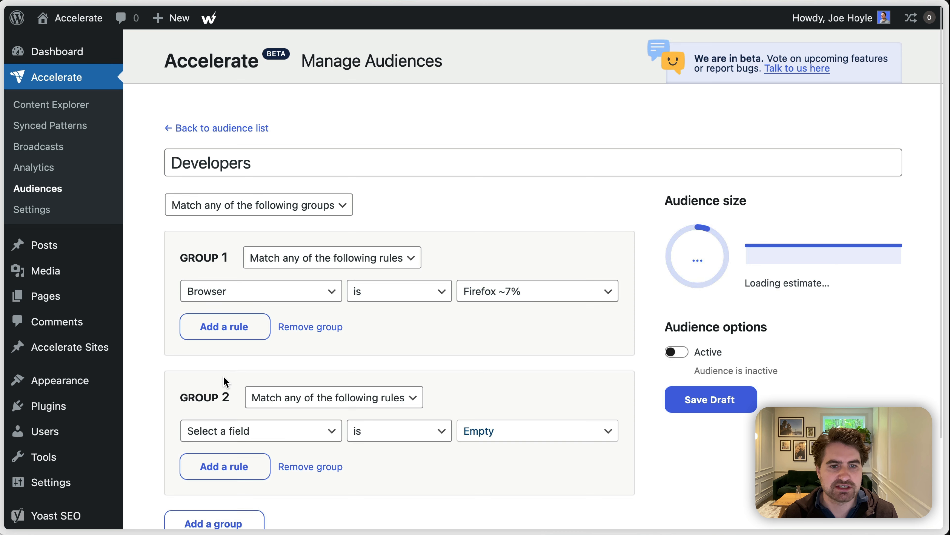
{"action": "left_click", "coordinate": [336, 432]}
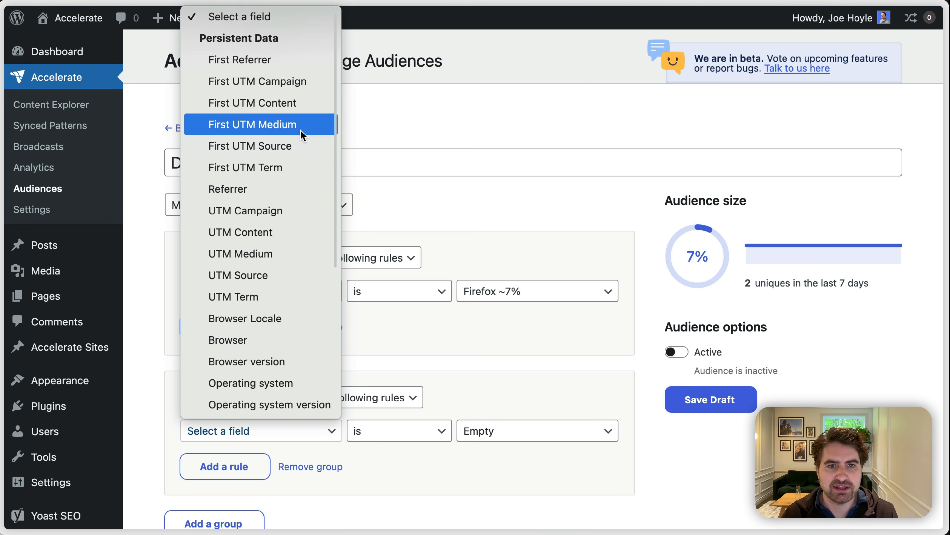
{"action": "left_click", "coordinate": [262, 60]}
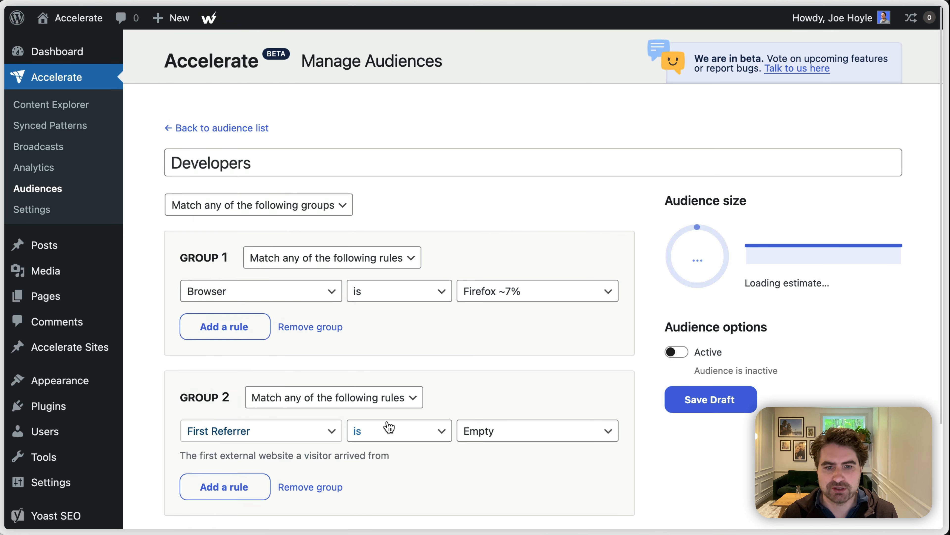
{"action": "left_click", "coordinate": [425, 433]}
{"action": "left_click", "coordinate": [419, 358]}
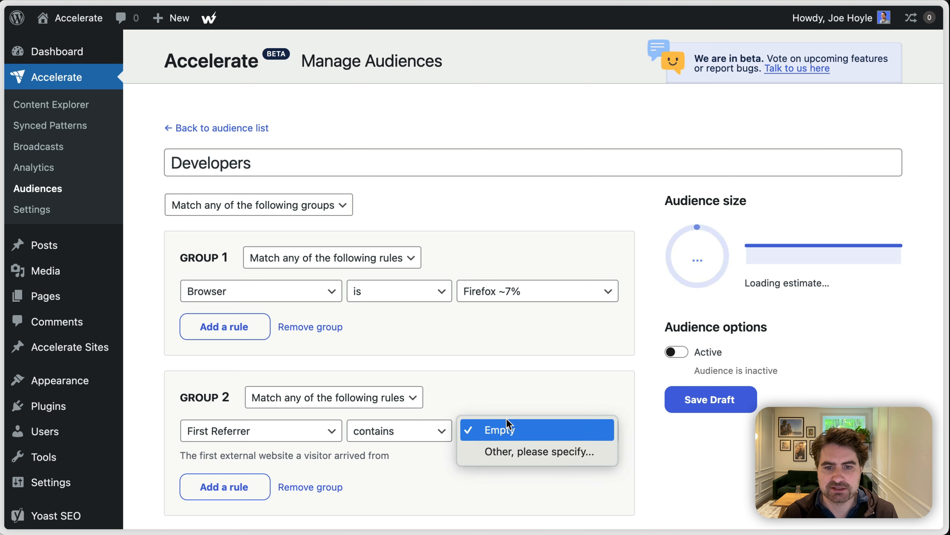
{"action": "left_click", "coordinate": [515, 448]}
{"action": "type", "text": "github.com"}
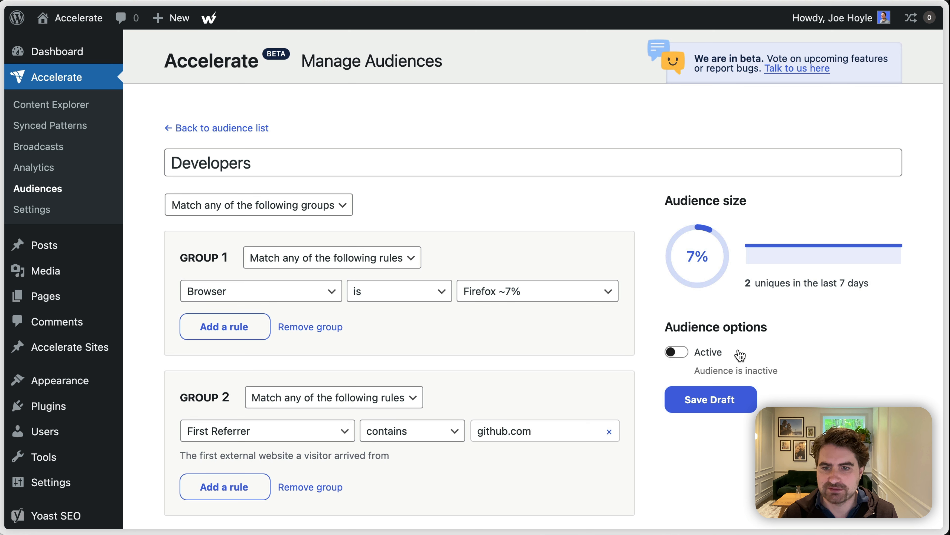
Make the Developers audience active and publish it.
{"action": "left_click", "coordinate": [677, 353]}
{"action": "left_click", "coordinate": [704, 400]}
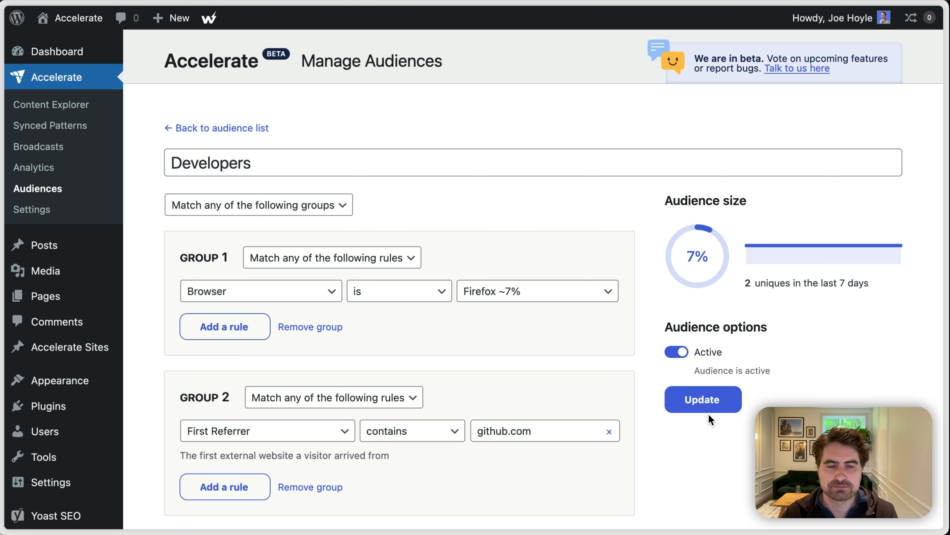
{"action": "left_click", "coordinate": [907, 0]}
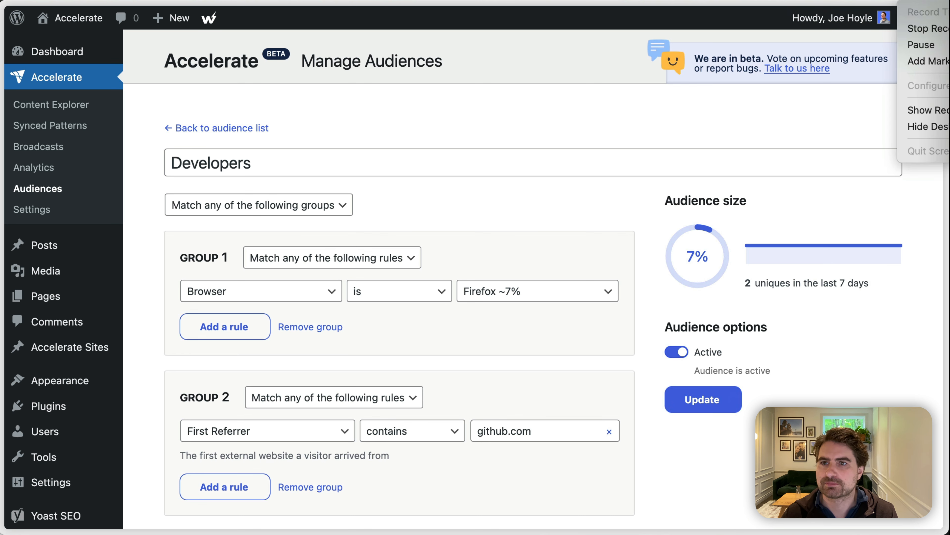
{"action": "left_click", "coordinate": [926, 29]}
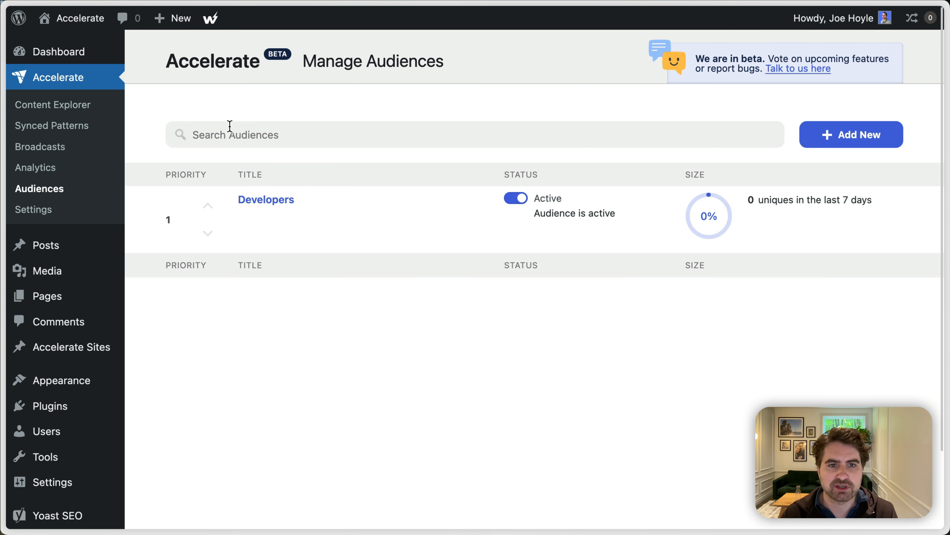
Create a new audience titled Marketers with a Group 1 rule where UTM Source is newsletter.
{"action": "left_click", "coordinate": [846, 134]}
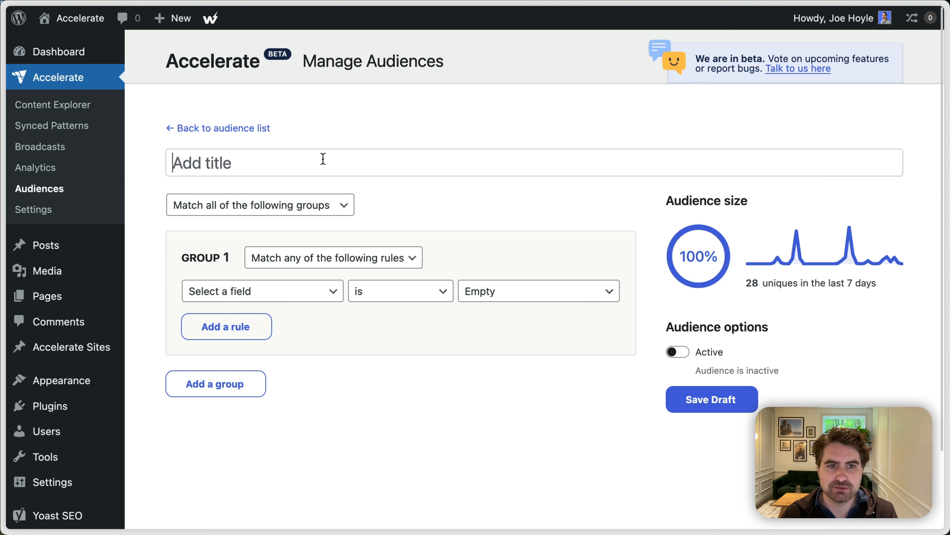
{"action": "type", "text": "Marketers"}
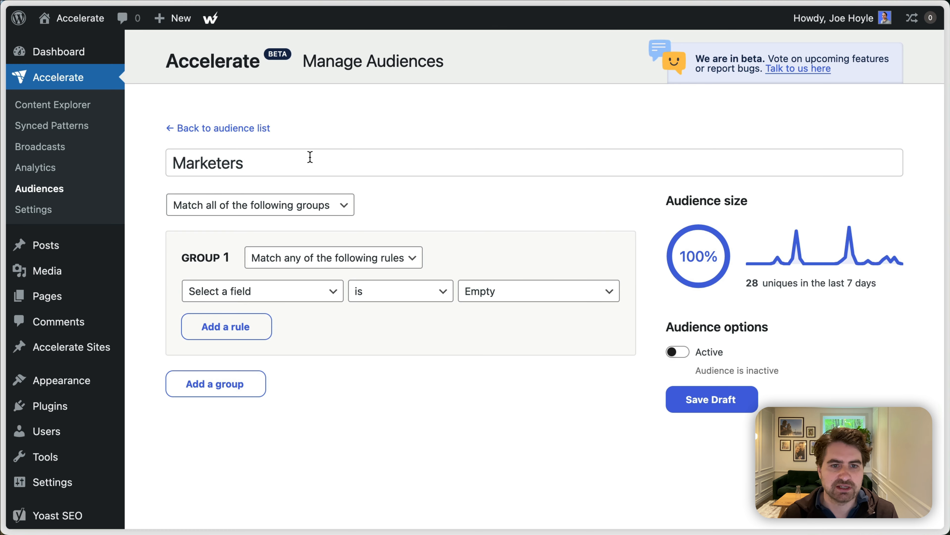
{"action": "left_click", "coordinate": [290, 284]}
{"action": "scroll", "coordinate": [289, 271], "scroll_direction": "down", "scroll_amount": 1}
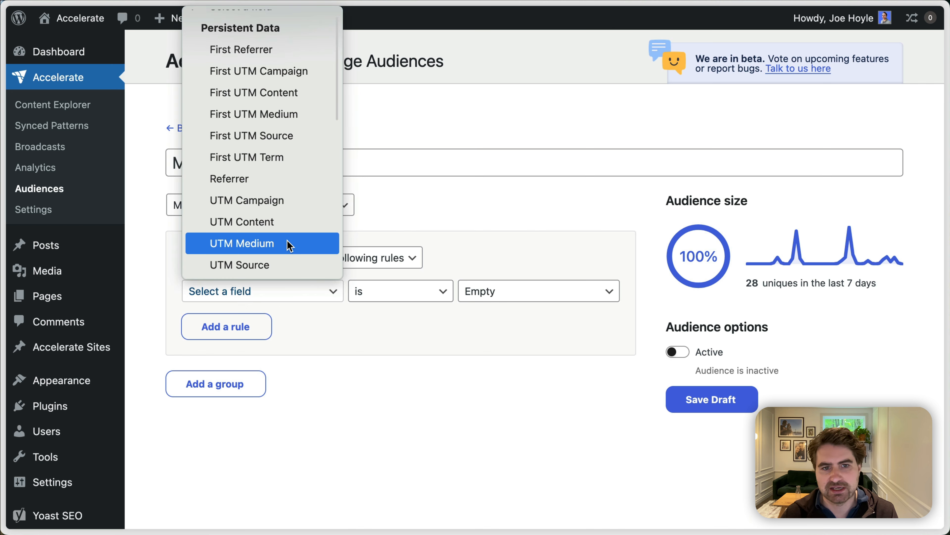
{"action": "left_click", "coordinate": [279, 264]}
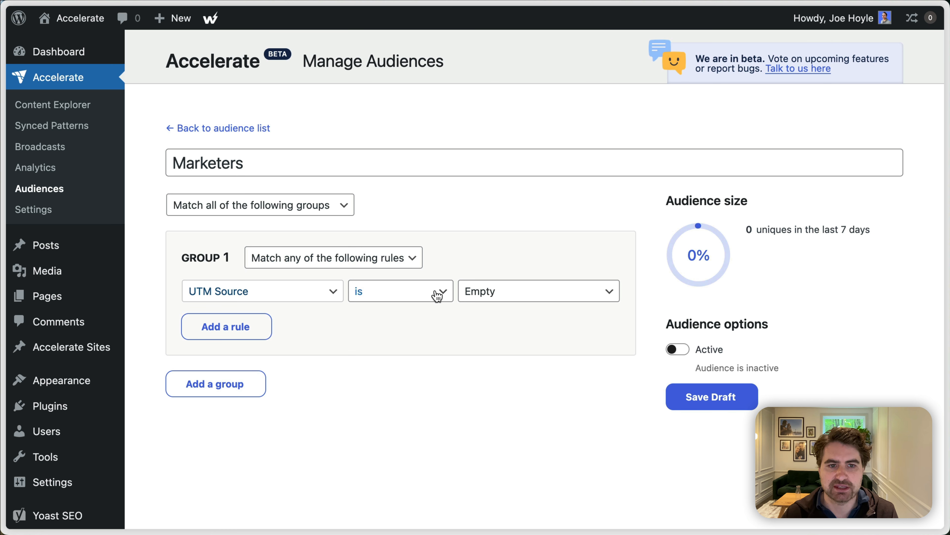
{"action": "left_click", "coordinate": [473, 295]}
{"action": "left_click", "coordinate": [490, 311]}
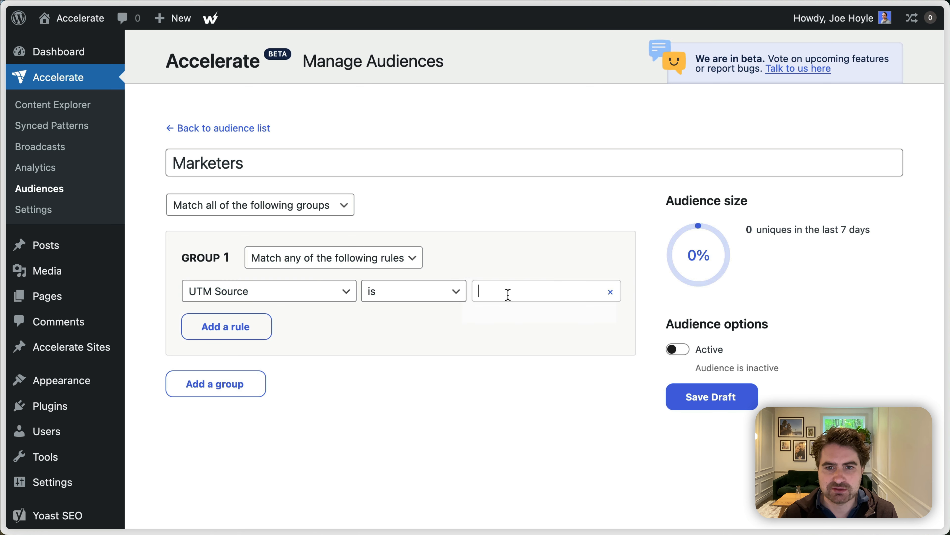
{"action": "type", "text": "news"}
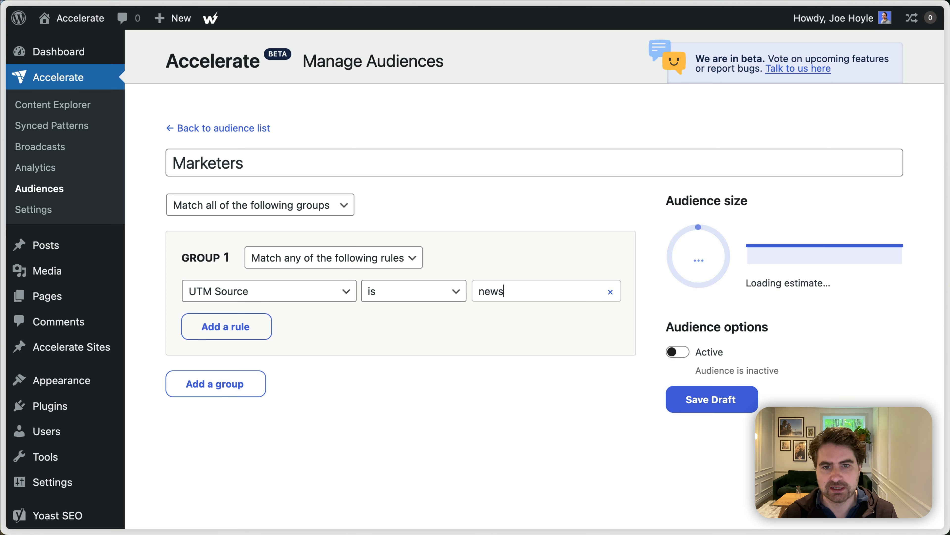
{"action": "type", "text": "letter"}
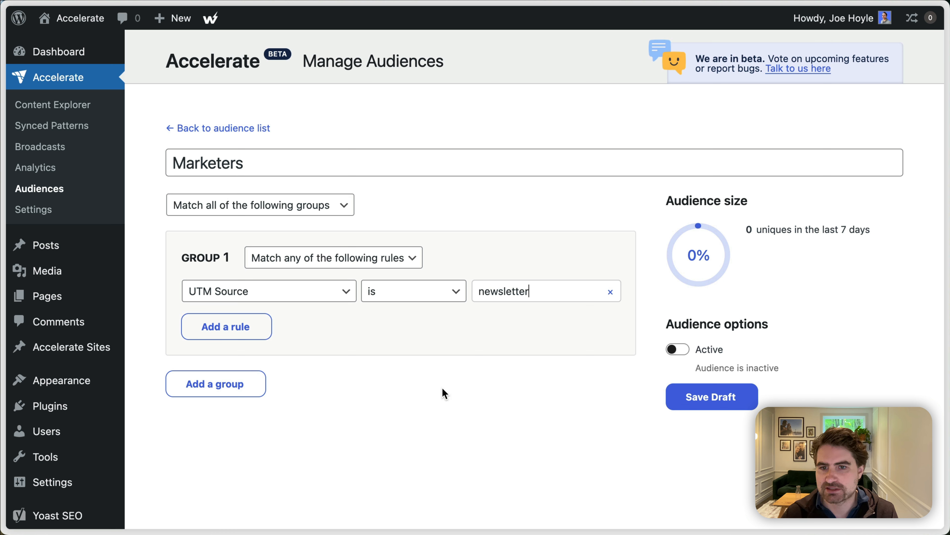
Make the Marketers audience active, publish it and return to the audience list.
{"action": "left_click", "coordinate": [678, 349]}
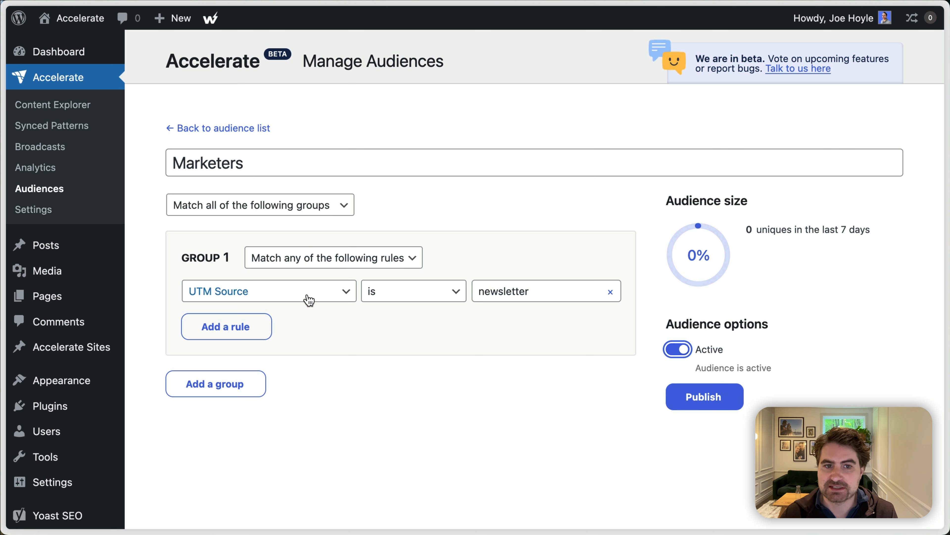
{"action": "left_click", "coordinate": [715, 409]}
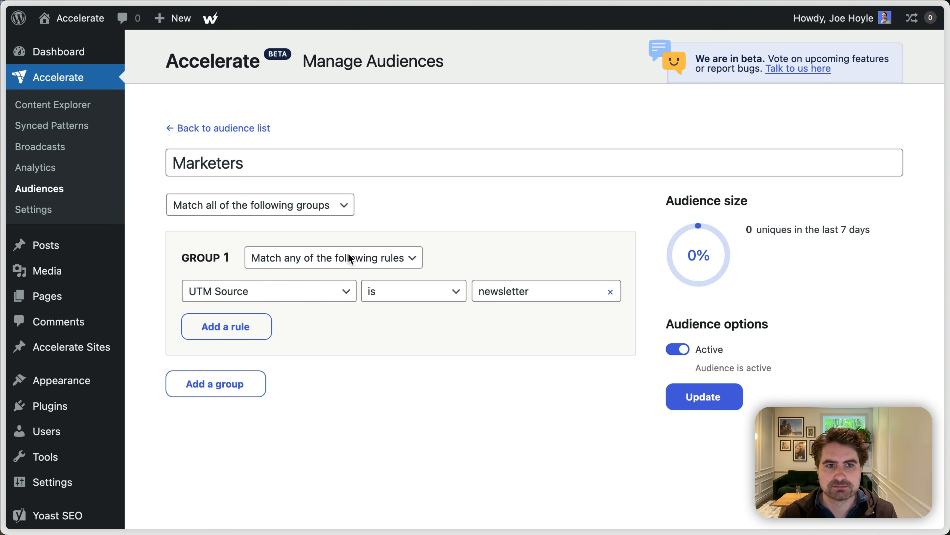
{"action": "left_click", "coordinate": [215, 129]}
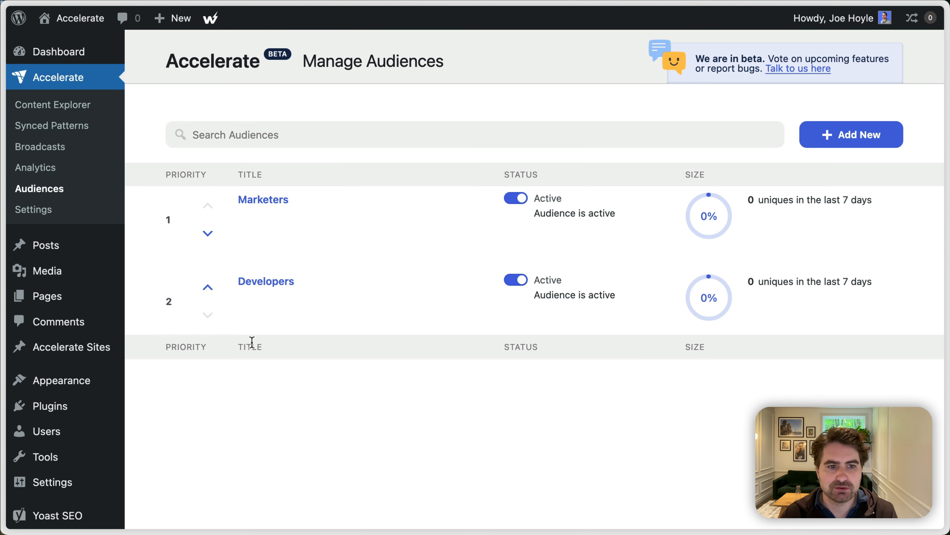
Open the live site and preview its home page as the Marketers audience.
{"action": "left_click", "coordinate": [84, 23]}
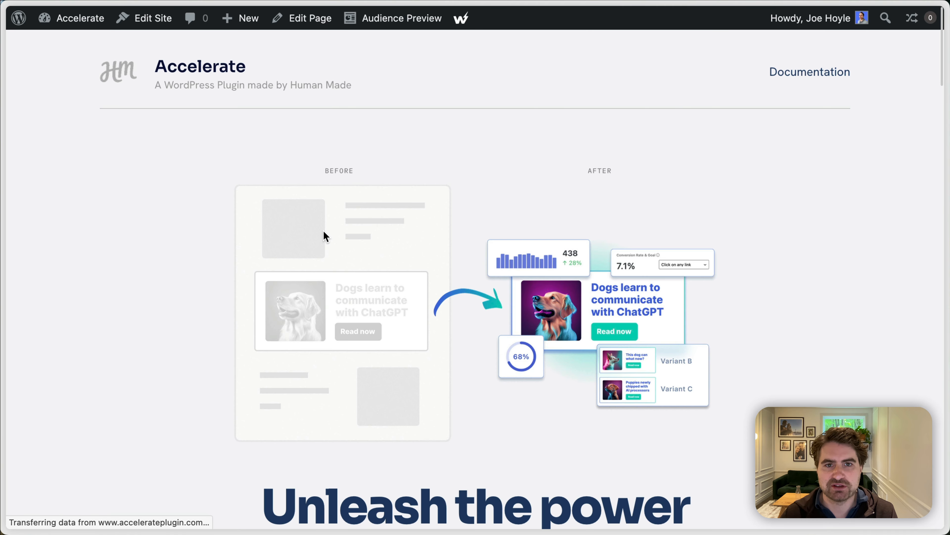
{"action": "mouse_move", "coordinate": [393, 22]}
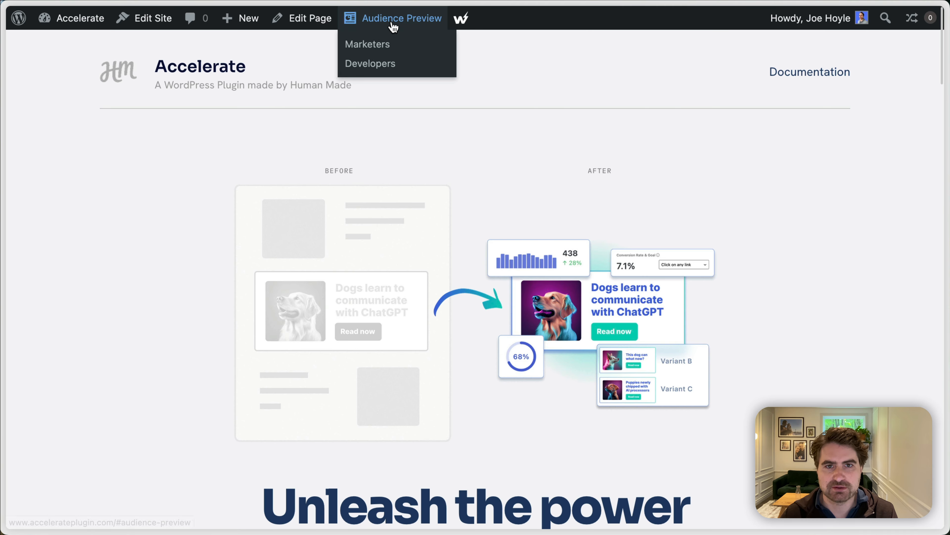
{"action": "left_click", "coordinate": [390, 53]}
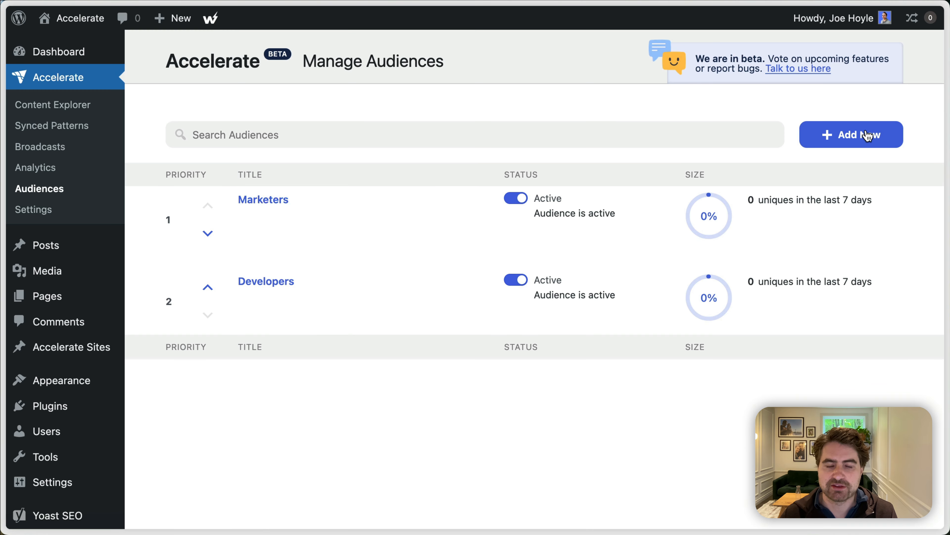
Start a new audience and examine the persistent and point-in-time data fields available for its Group 1 rule.
{"action": "left_click", "coordinate": [867, 136]}
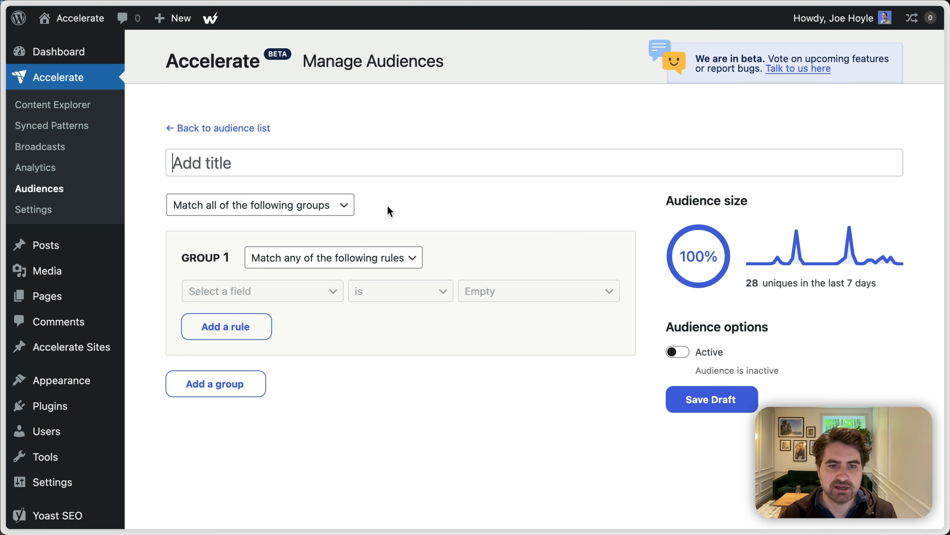
{"action": "left_click", "coordinate": [333, 290]}
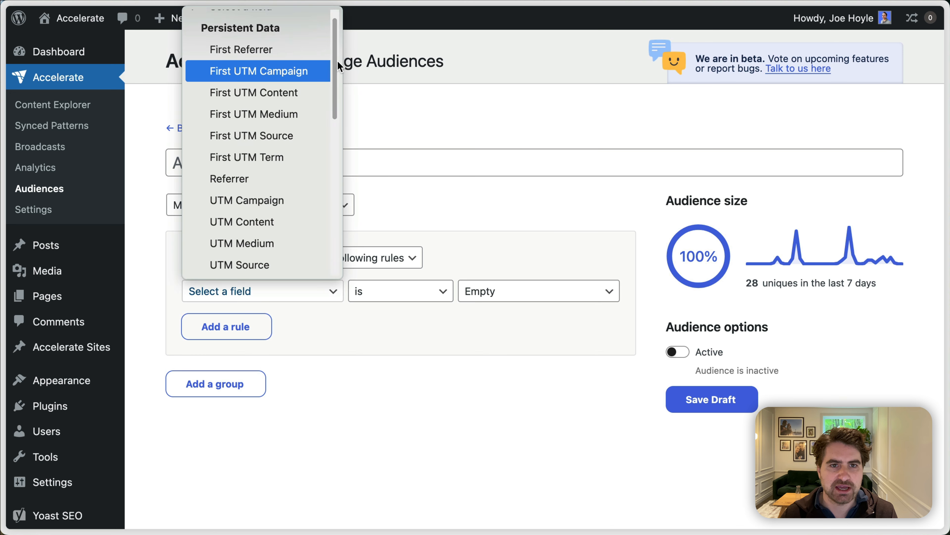
{"action": "scroll", "coordinate": [337, 62], "scroll_direction": "down", "scroll_amount": 2}
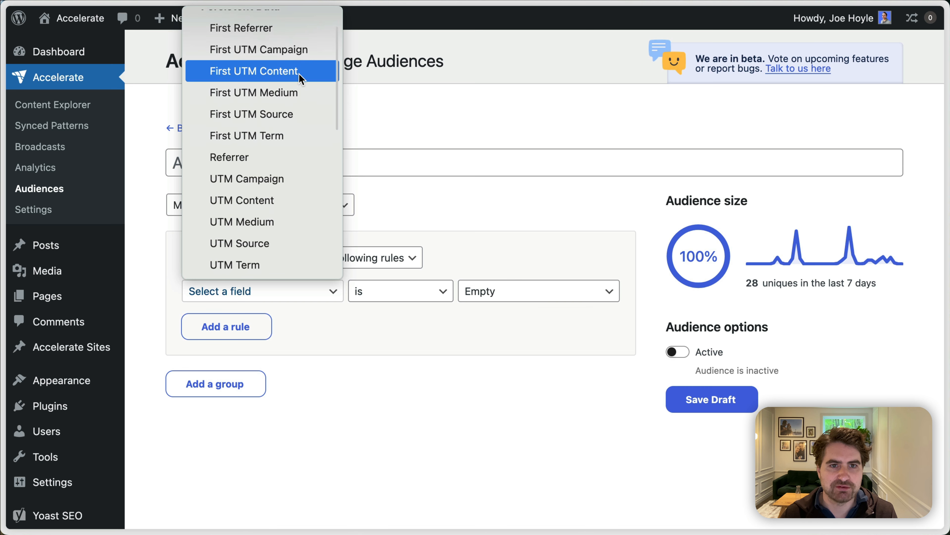
{"action": "scroll", "coordinate": [335, 78], "scroll_direction": "down", "scroll_amount": 2}
{"action": "left_click_drag", "start_coordinate": [335, 78], "coordinate": [336, 166]}
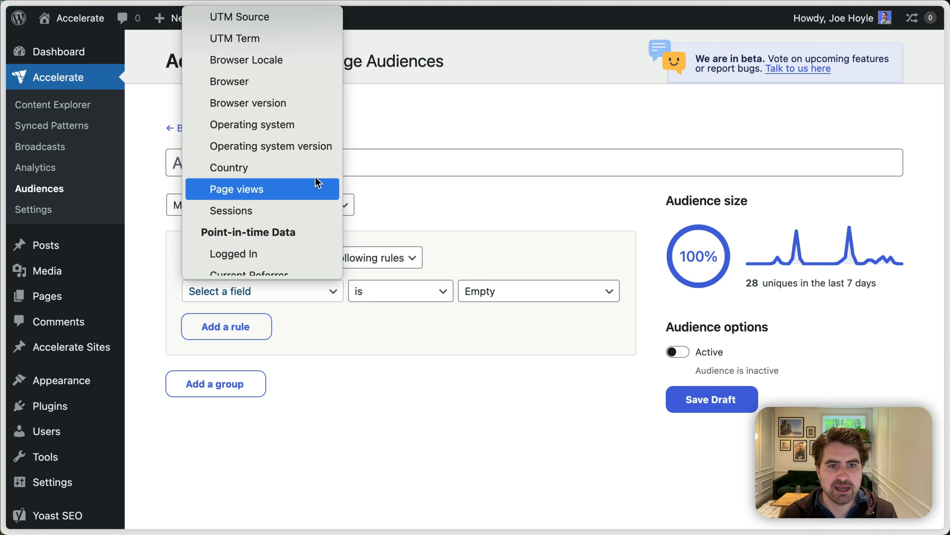
{"action": "scroll", "coordinate": [314, 189], "scroll_direction": "down", "scroll_amount": 3}
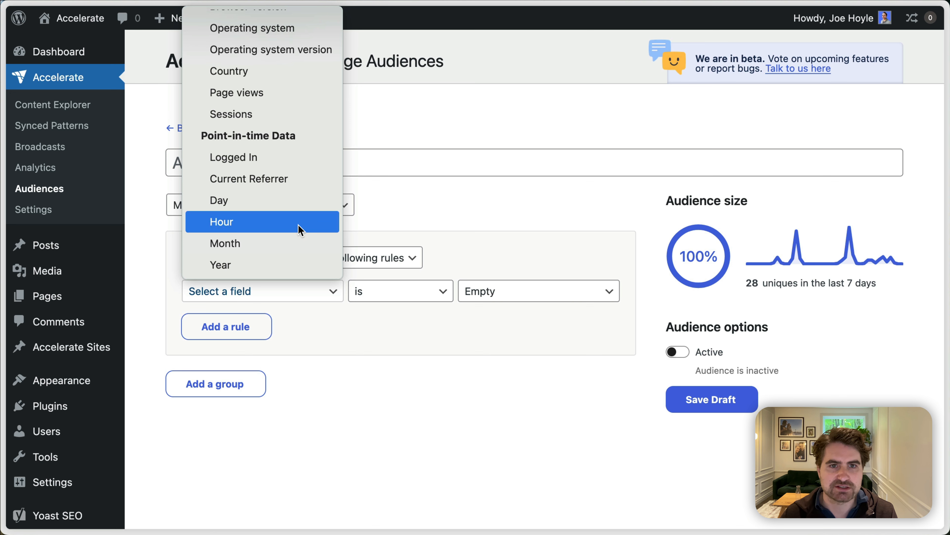
{"action": "scroll", "coordinate": [299, 224], "scroll_direction": "up", "scroll_amount": 10}
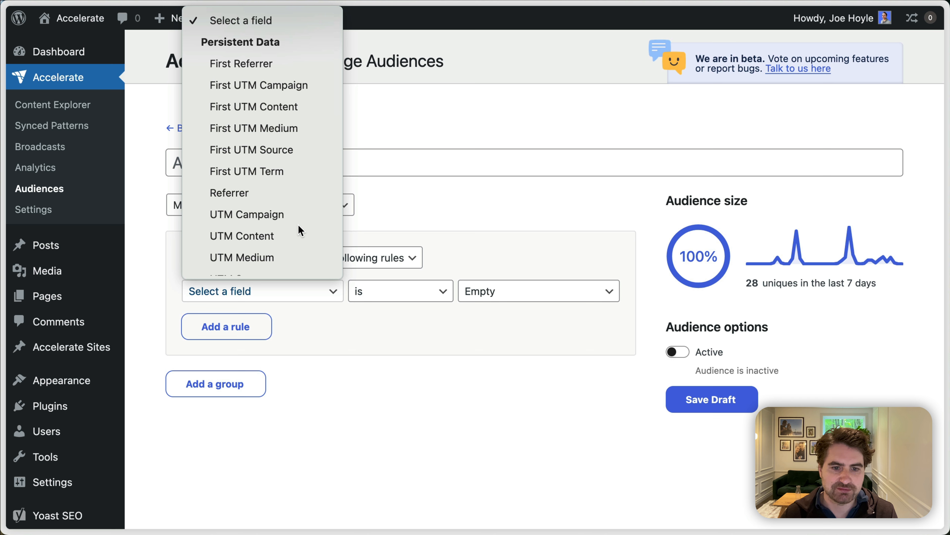
{"action": "scroll", "coordinate": [298, 225], "scroll_direction": "down", "scroll_amount": 1}
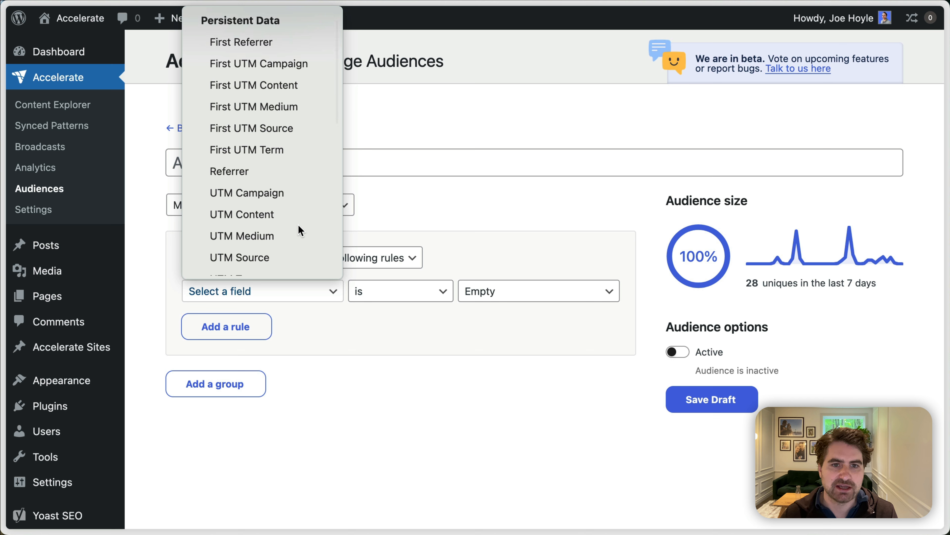
{"action": "scroll", "coordinate": [298, 225], "scroll_direction": "up", "scroll_amount": 1}
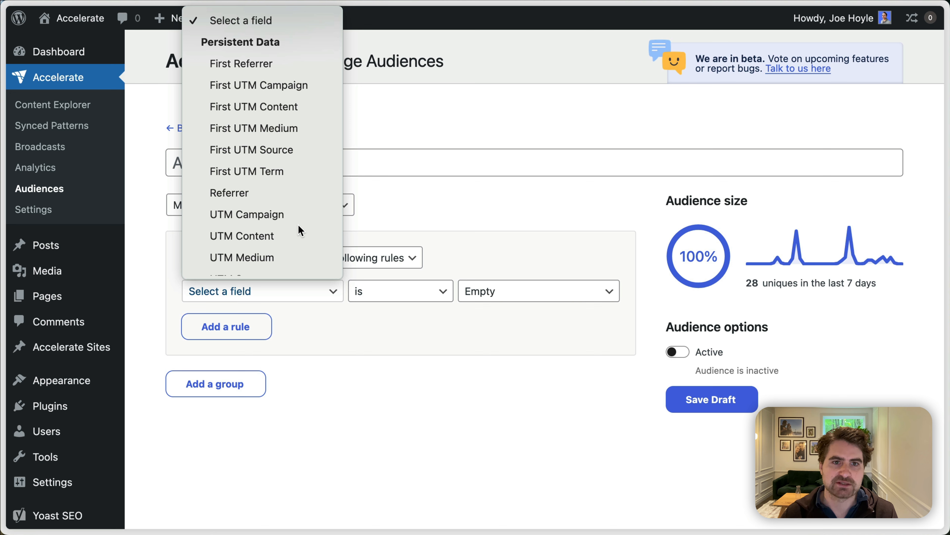
{"action": "scroll", "coordinate": [265, 214], "scroll_direction": "down", "scroll_amount": 5}
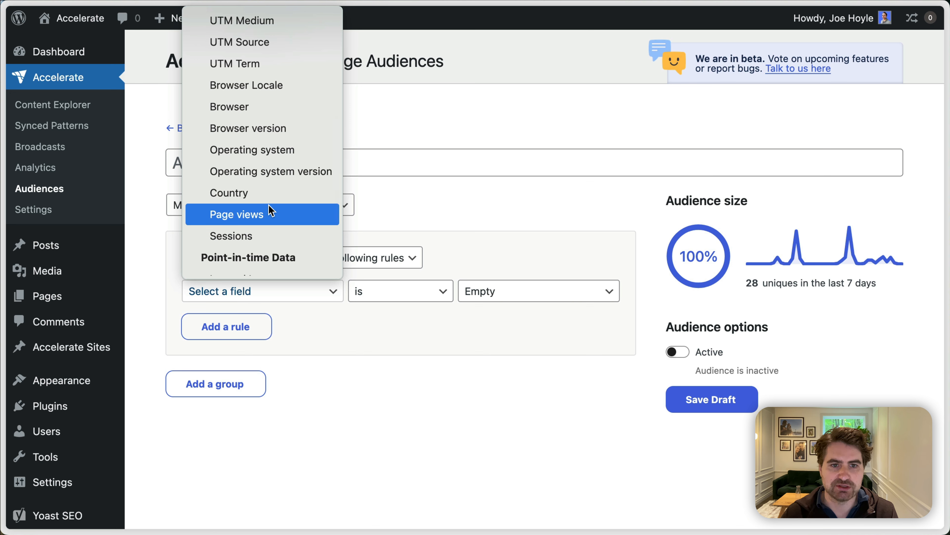
{"action": "scroll", "coordinate": [271, 211], "scroll_direction": "down", "scroll_amount": 3}
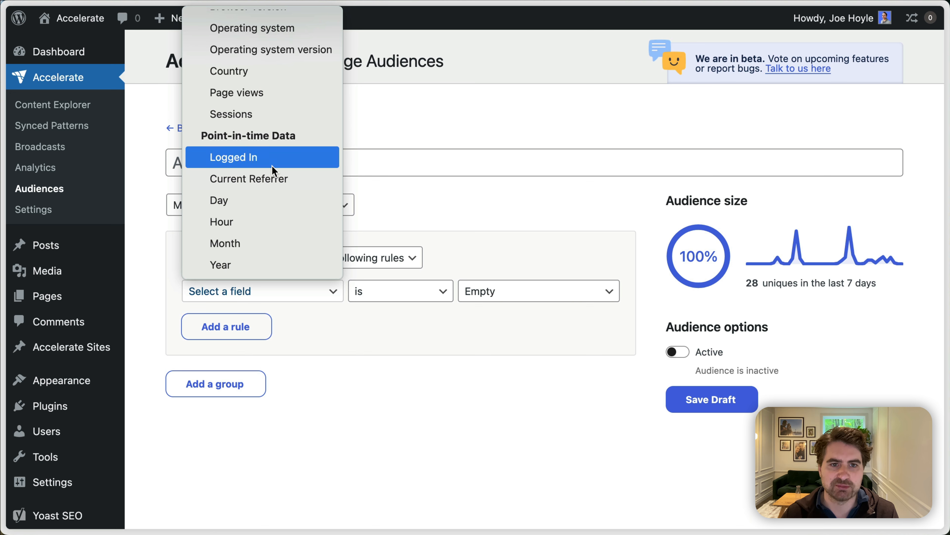
{"action": "scroll", "coordinate": [290, 129], "scroll_direction": "up", "scroll_amount": 3}
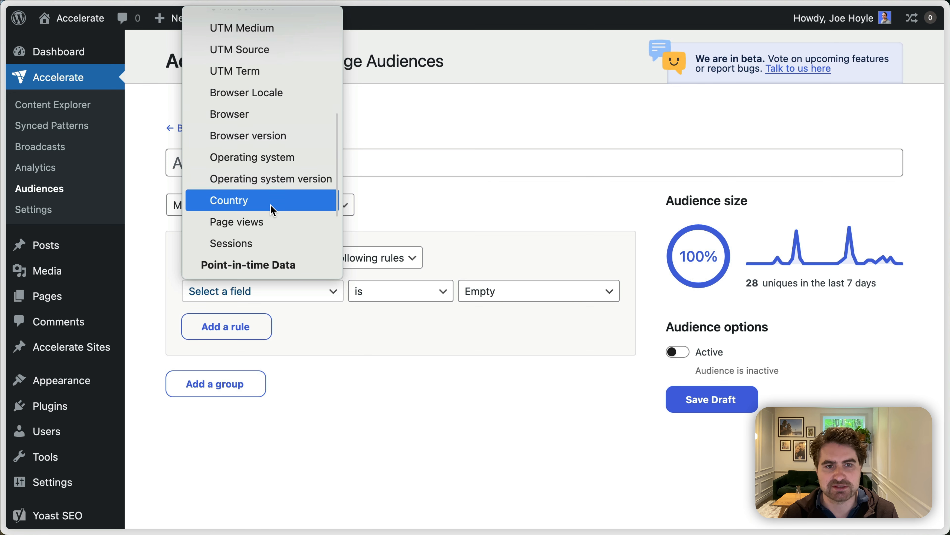